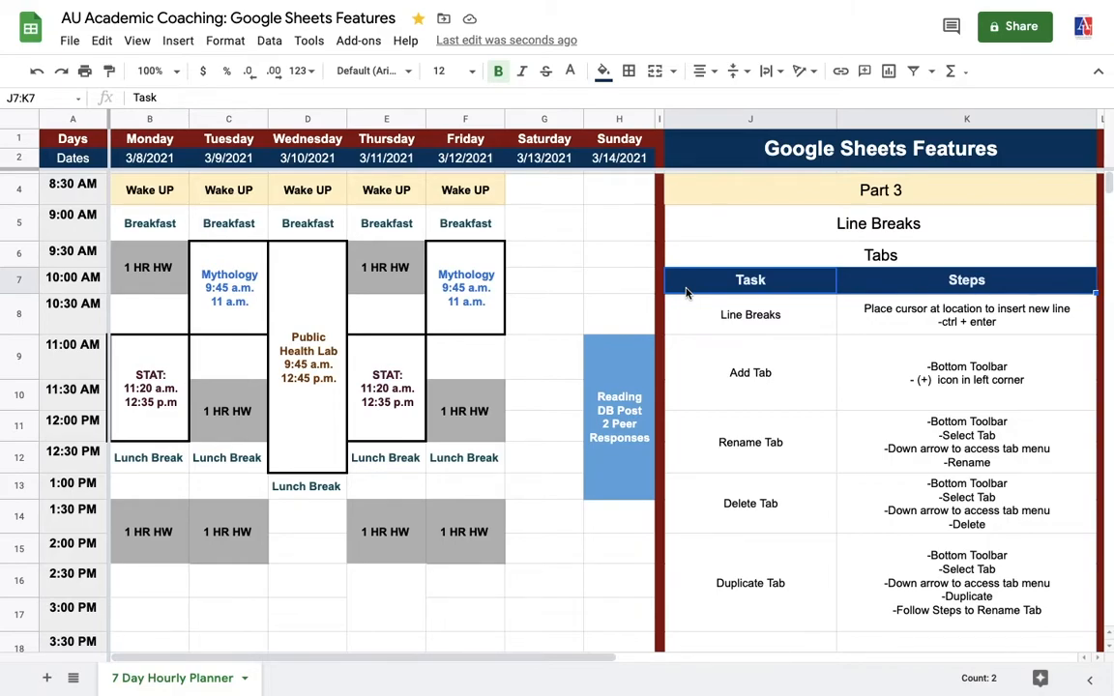
Step: Highlight the Task and Steps table from its header row down through the Duplicate Tab row
key(shift+Down)
key(shift+Down)
key(shift+Down)
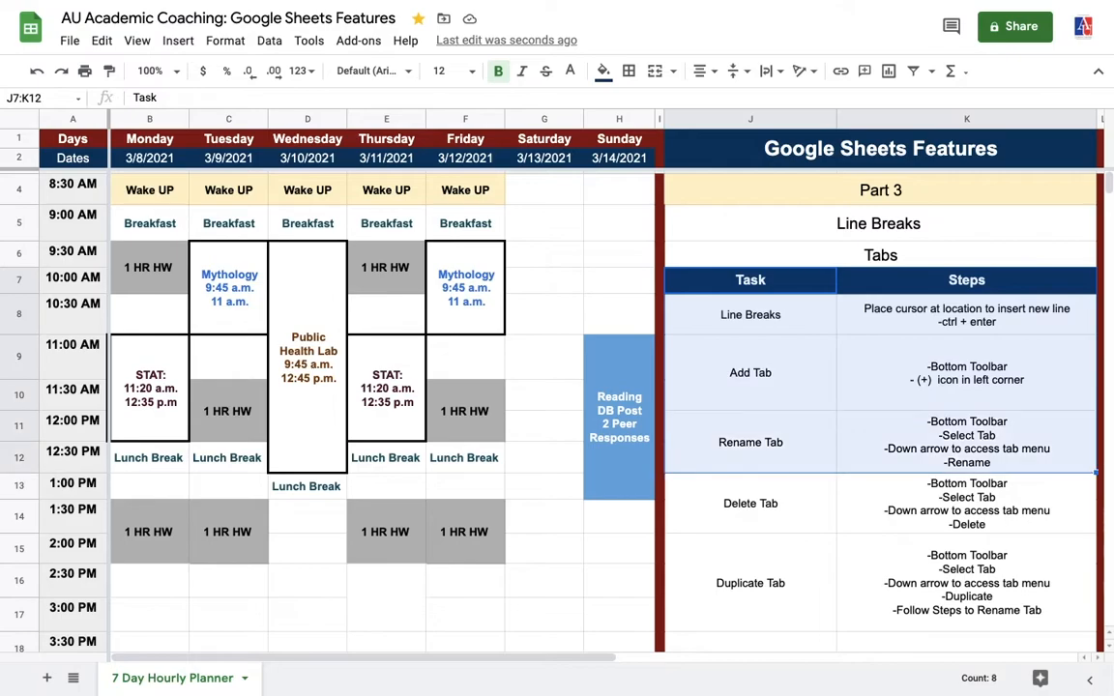
key(shift+Down)
key(shift+Down)
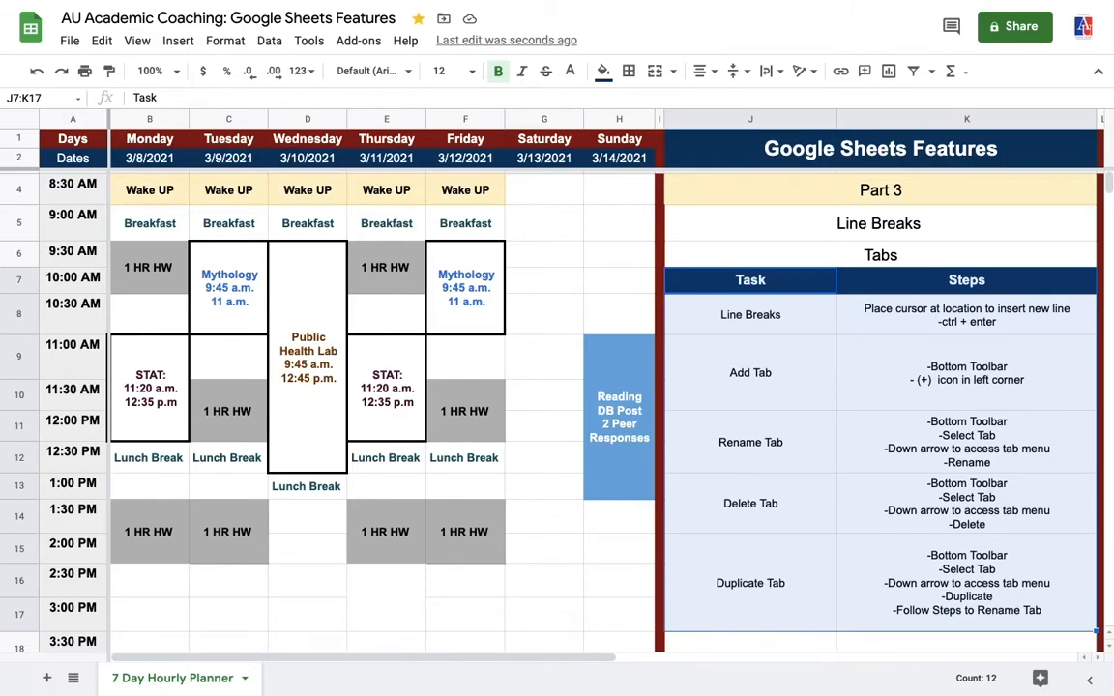
Step: Insert blank lines between Reading, DB Post and 2 Peer Responses in Sunday's merged blue cell
click(619, 494)
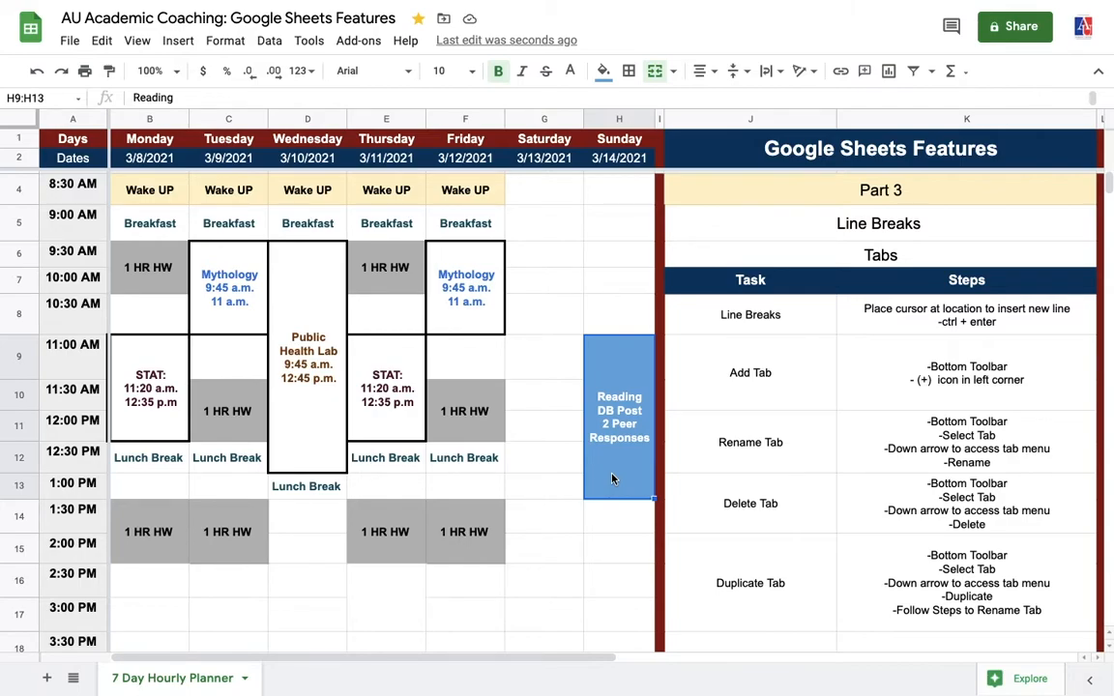
double_click(600, 417)
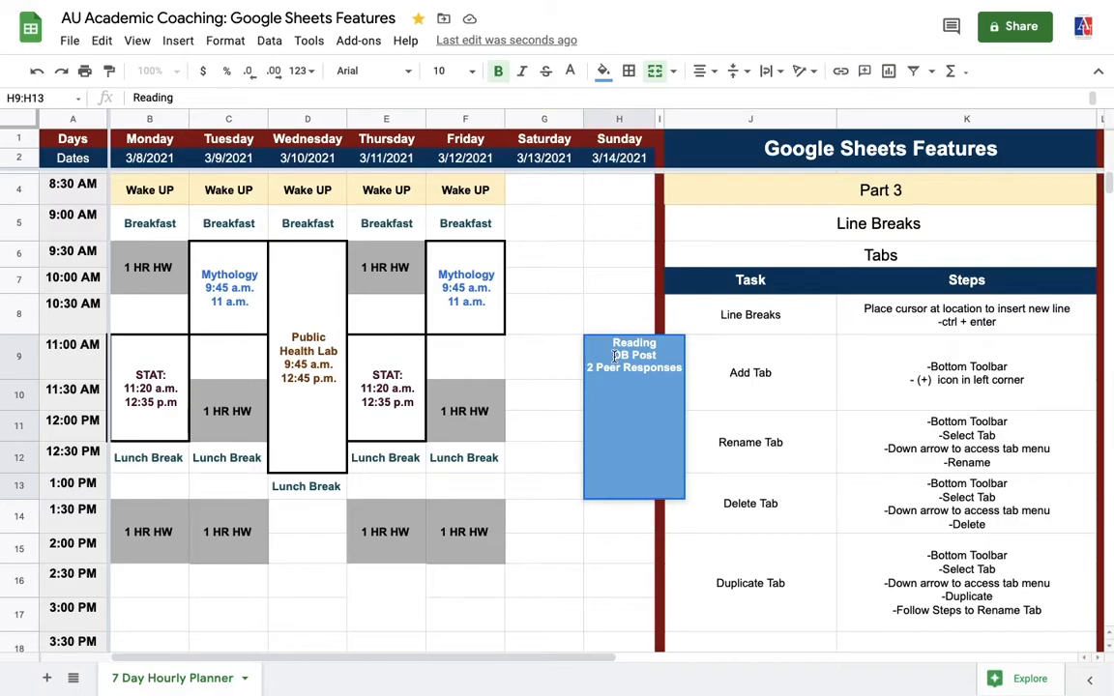
key(ctrl+Return)
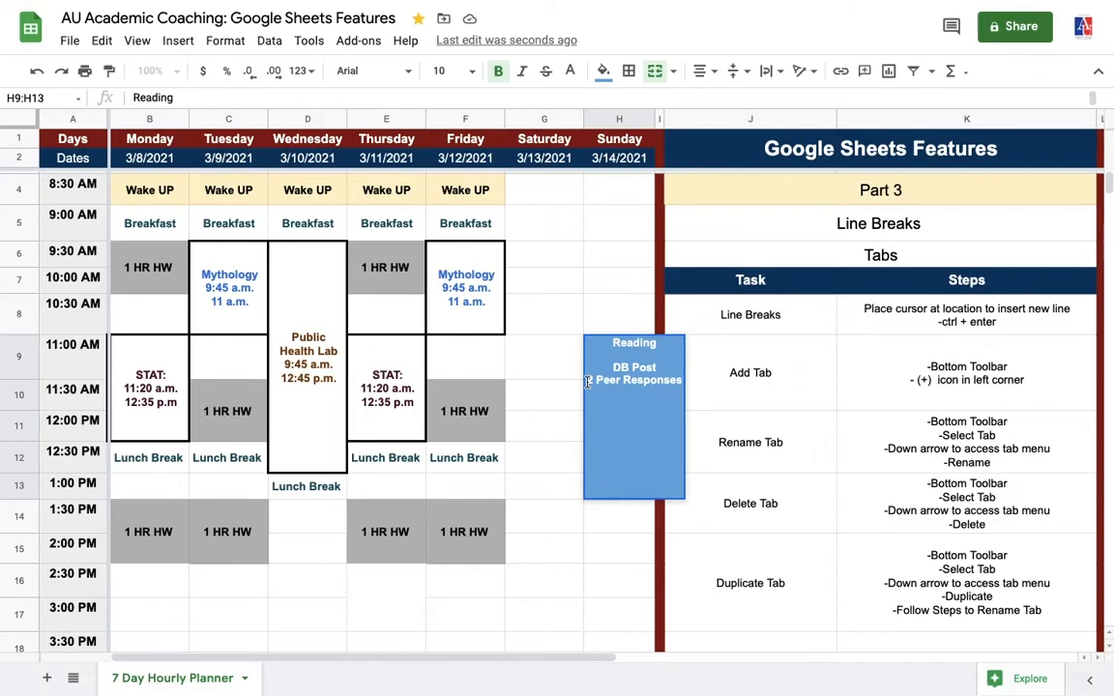
key(ctrl+Return)
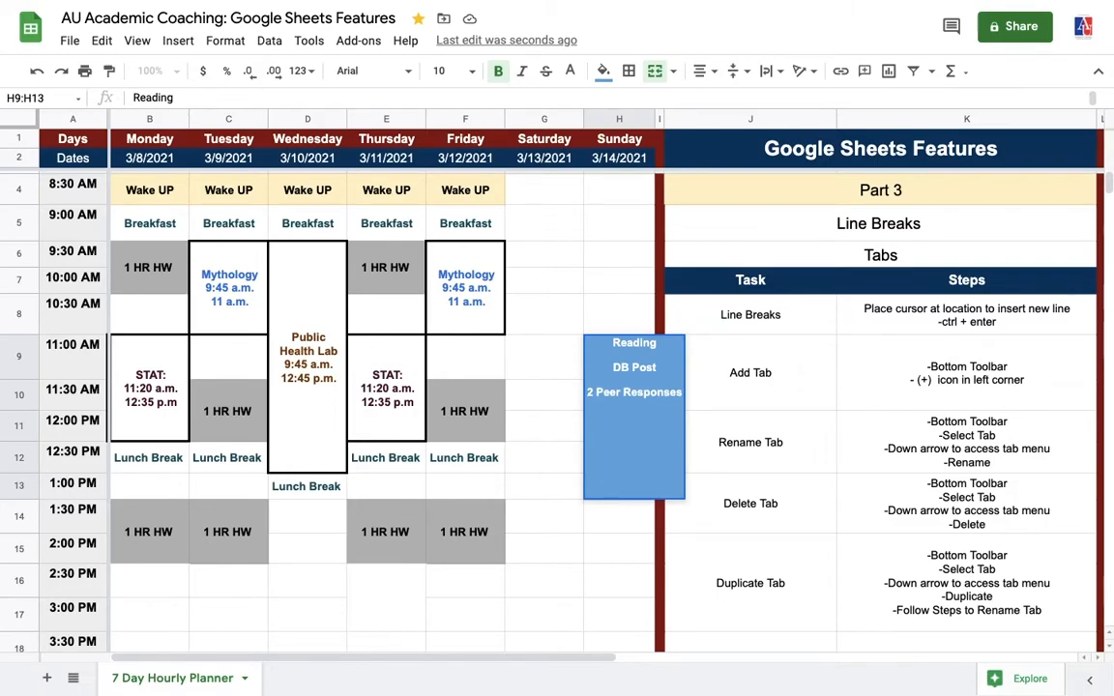
click(559, 409)
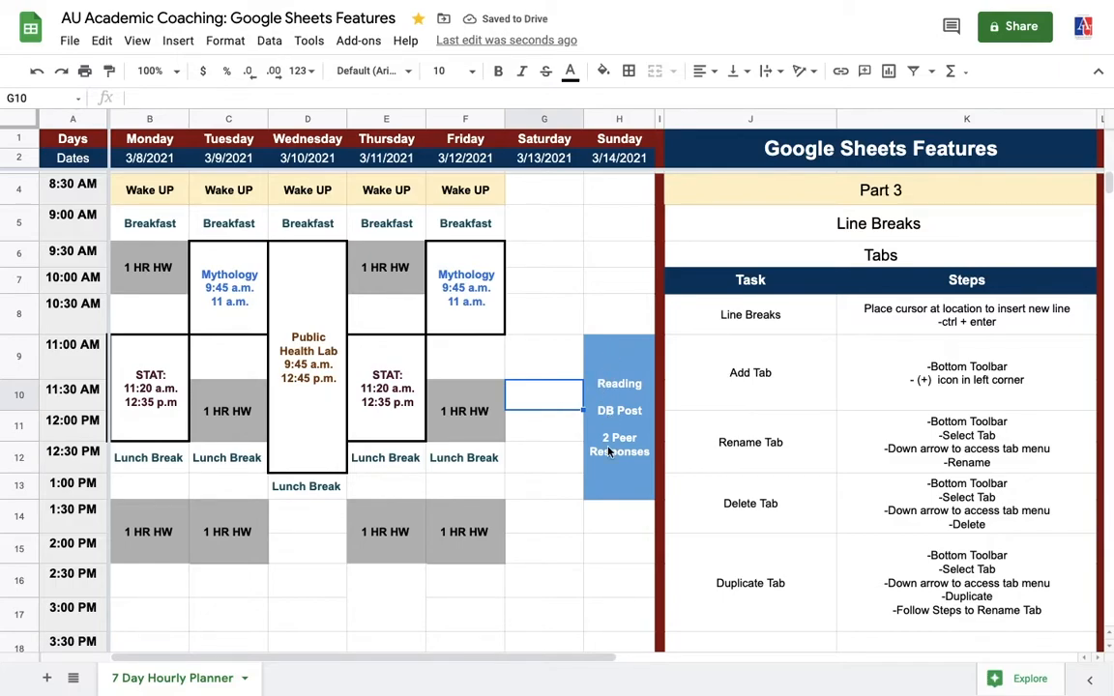
click(708, 395)
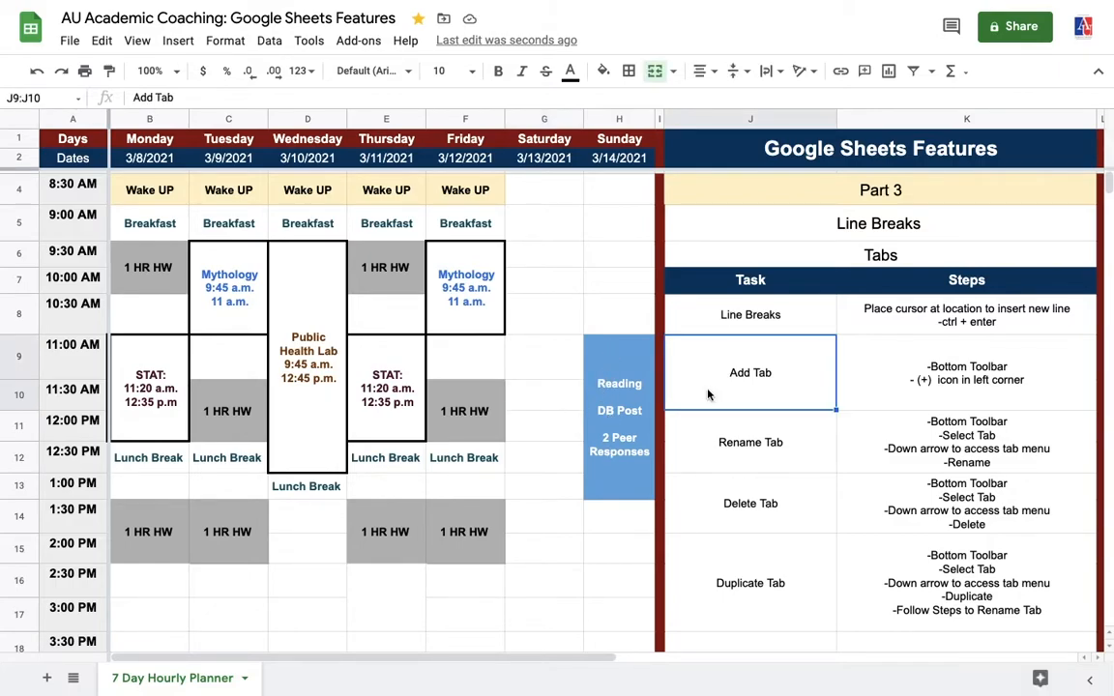
click(692, 449)
click(693, 508)
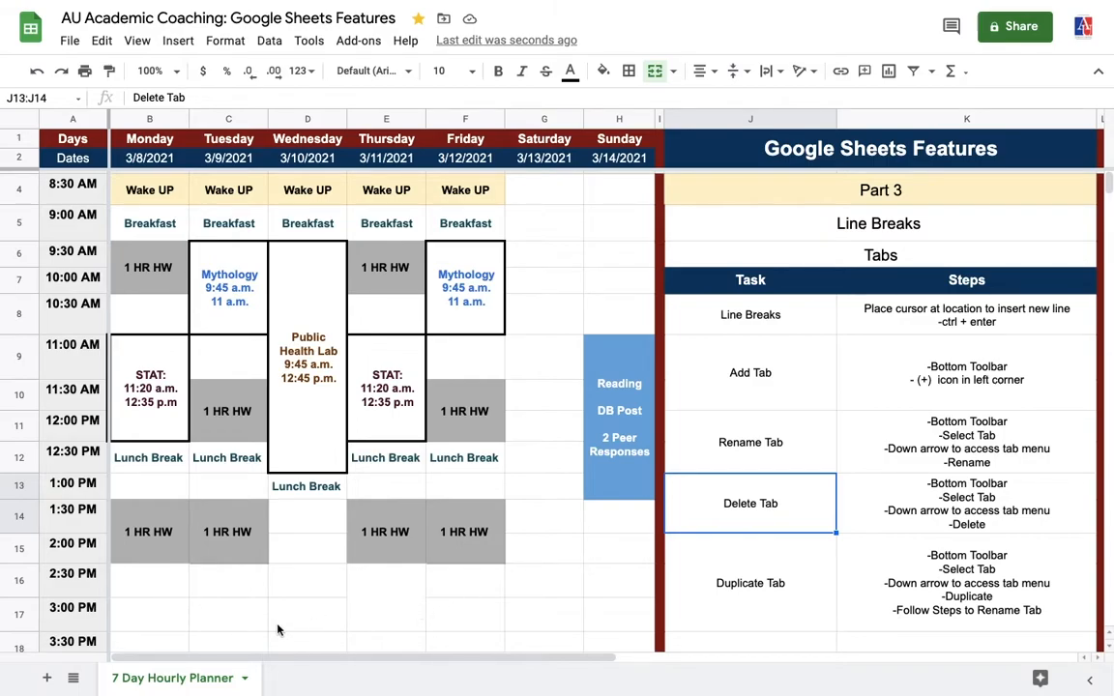
Step: Add a new blank sheet to the spreadsheet and rename it Notes
click(47, 679)
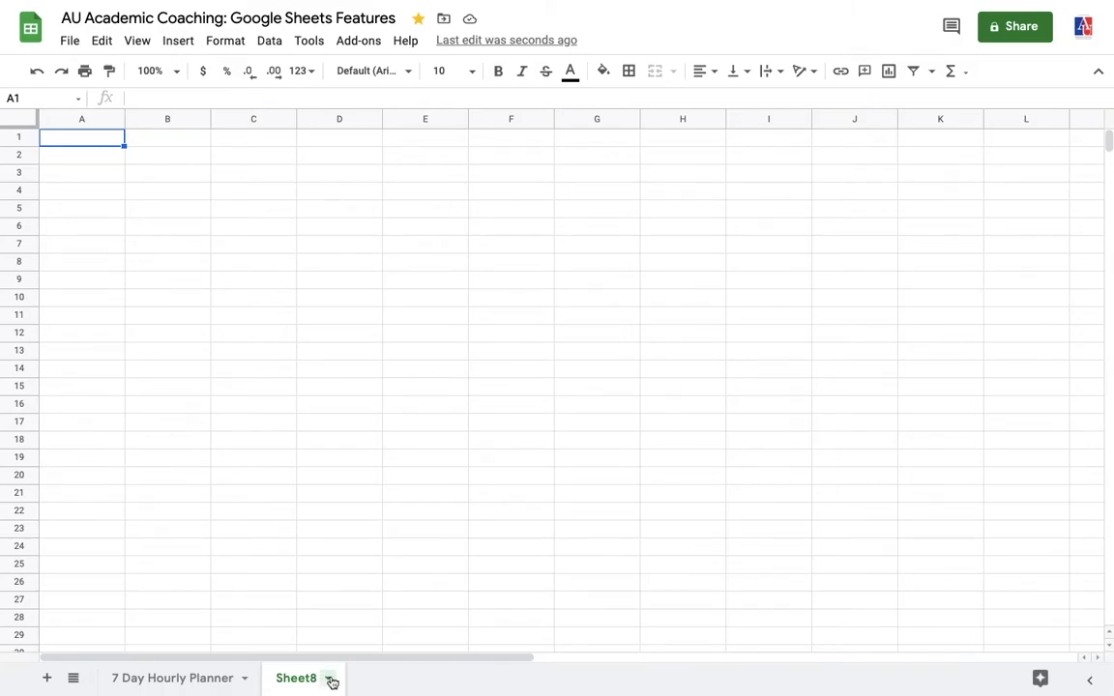
click(330, 679)
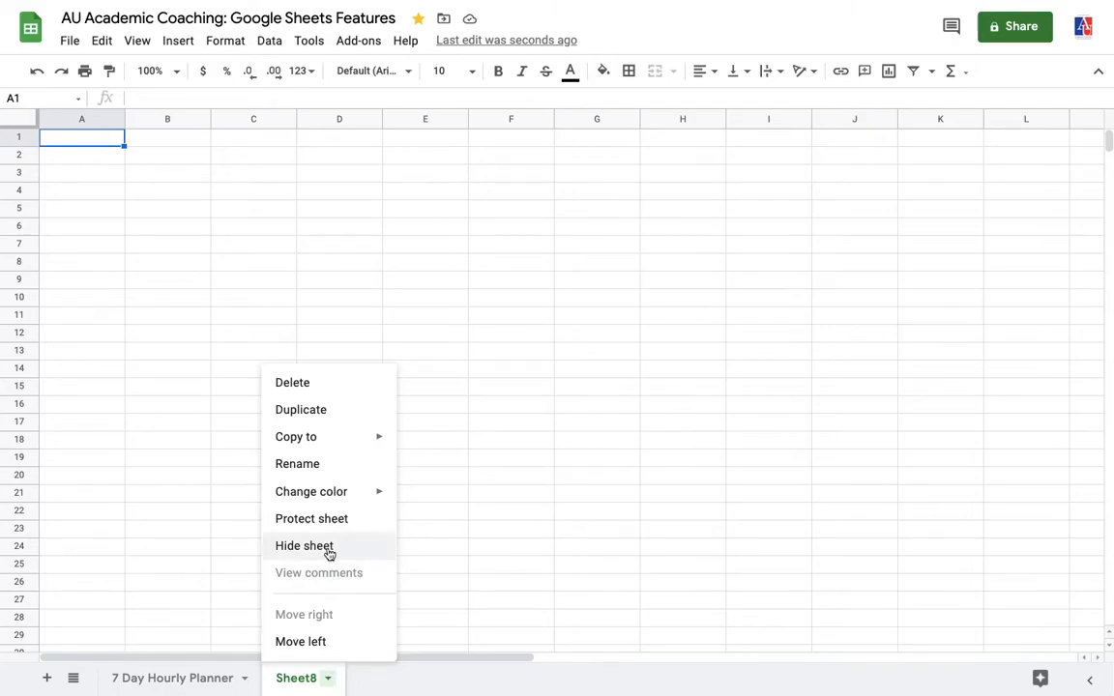
click(311, 468)
key(BackSpace)
text(Notes)
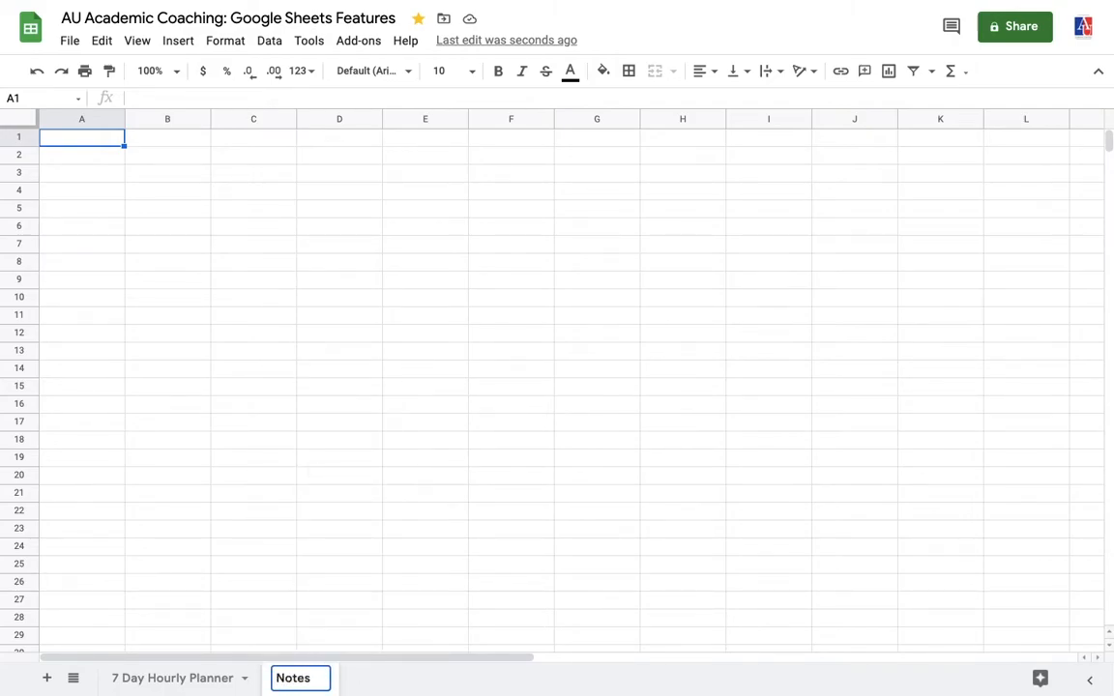
click(354, 634)
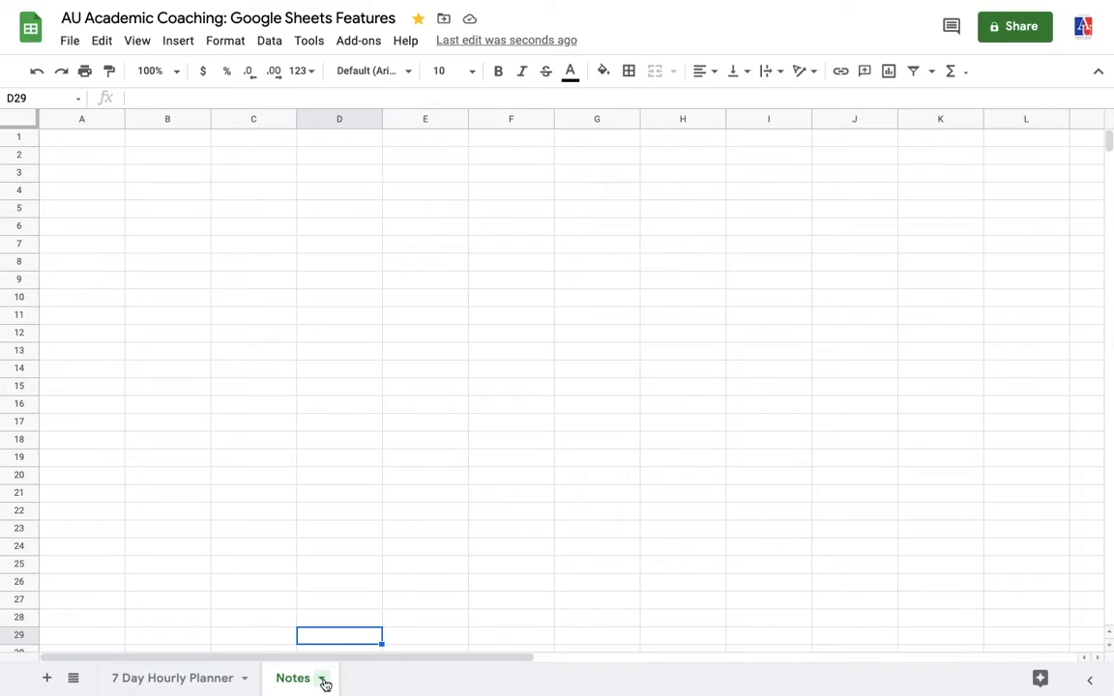
Step: Delete the Notes sheet from the spreadsheet and confirm the deletion
click(323, 680)
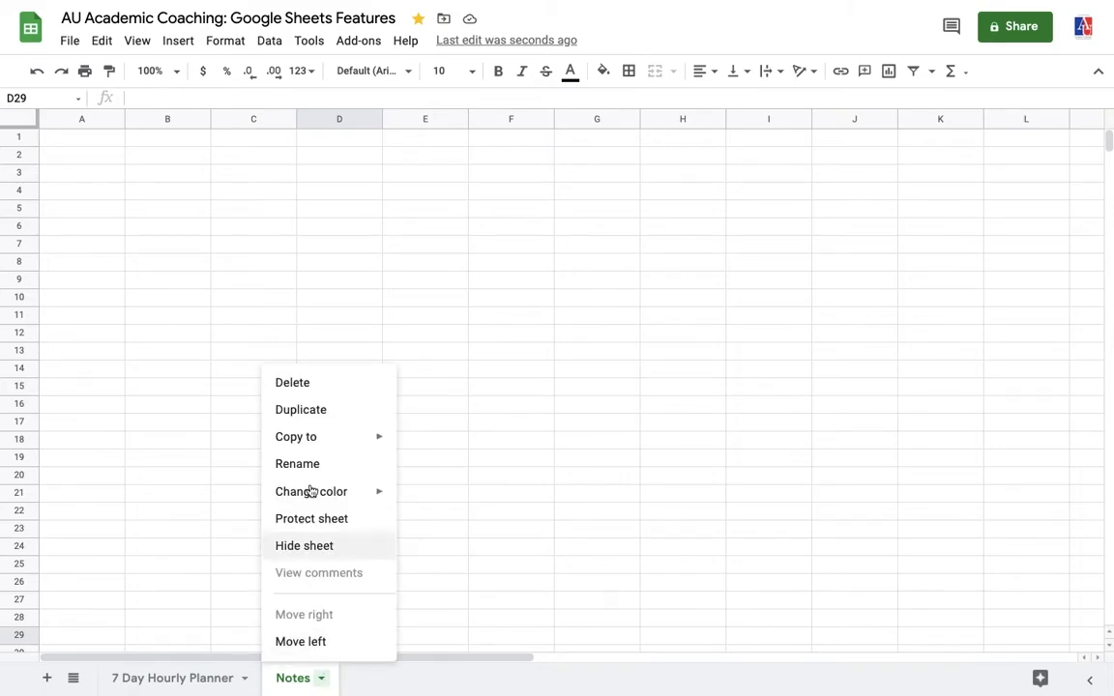
click(301, 384)
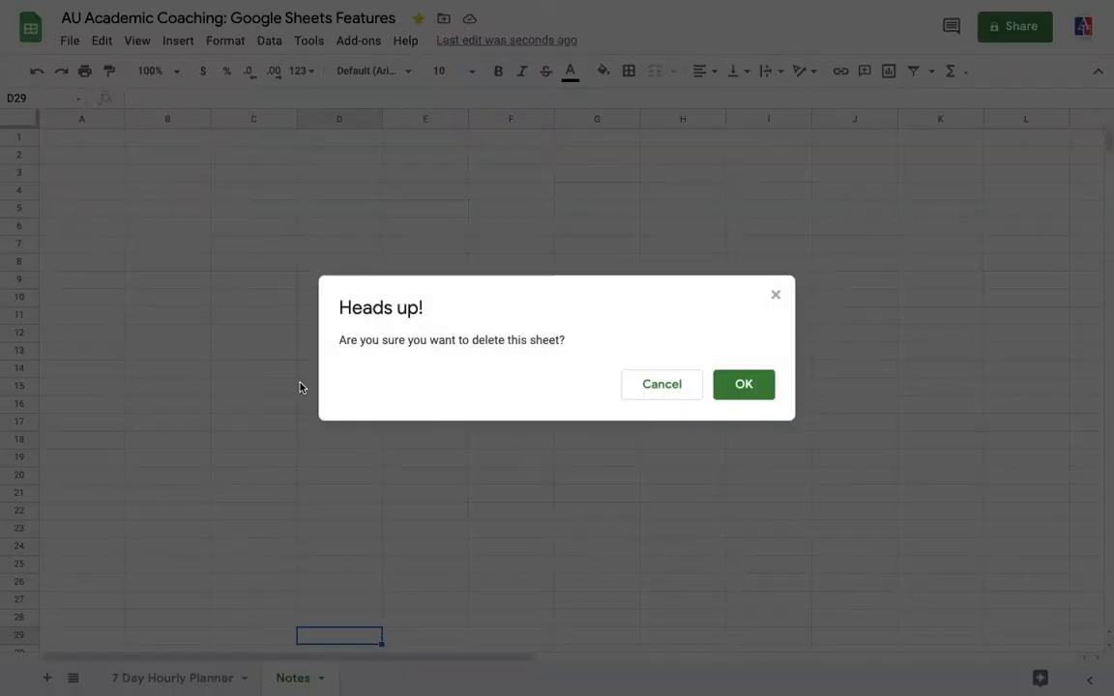
click(744, 385)
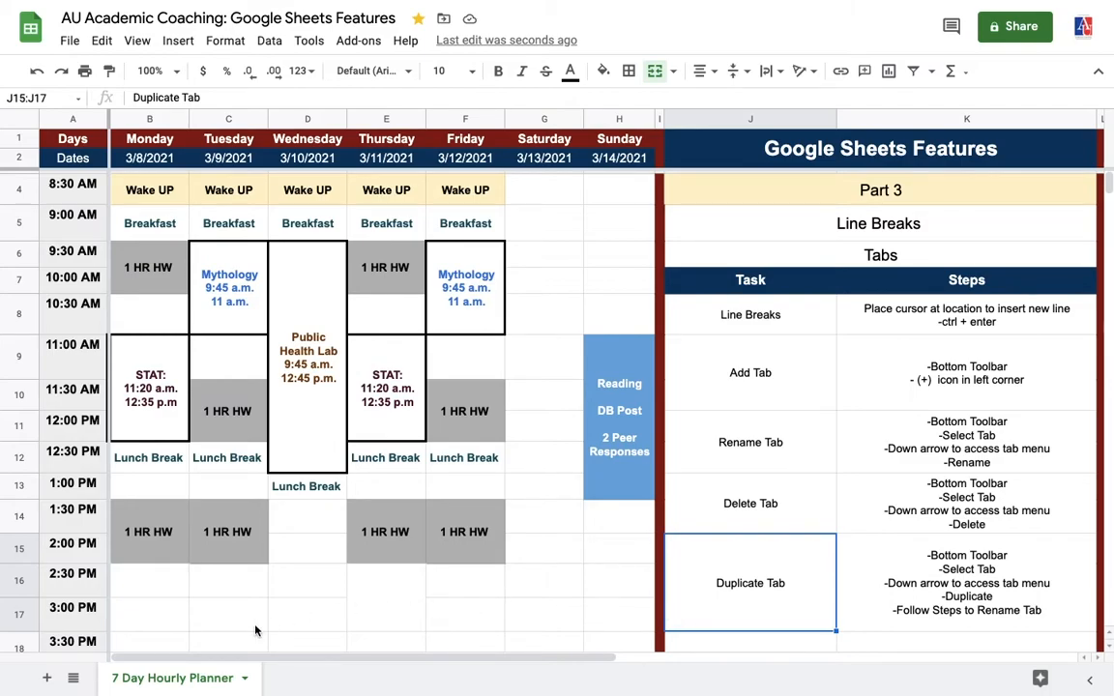
Step: Duplicate the 7 Day Hourly Planner sheet and rename the copy Week 14: 7 Day Planner
click(247, 679)
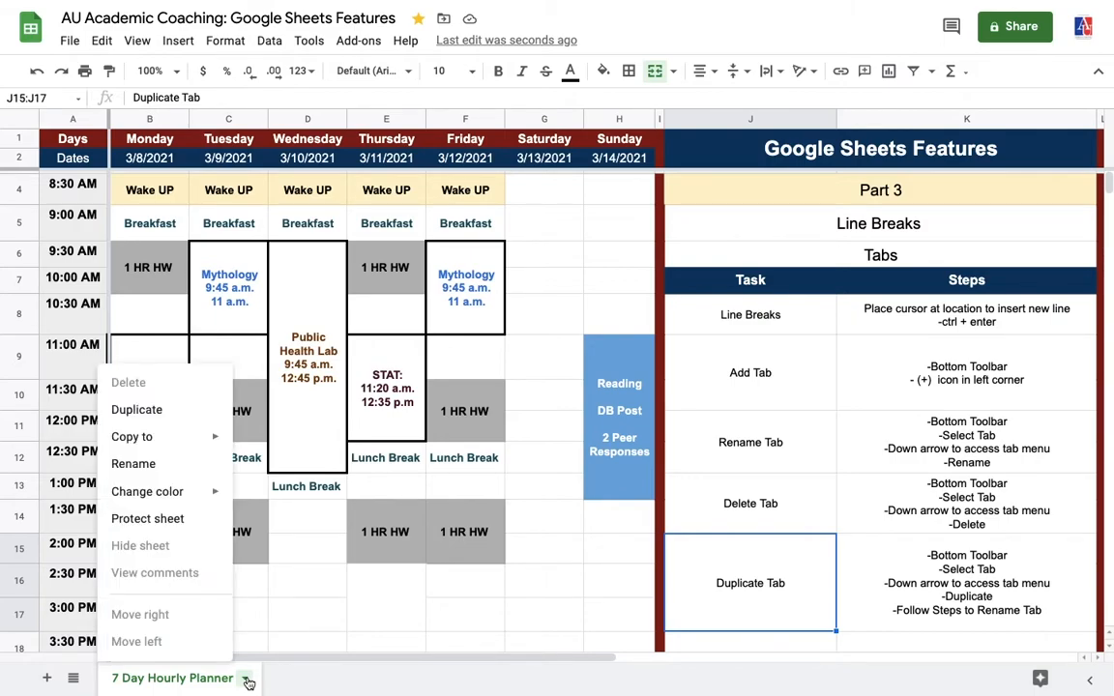
click(136, 410)
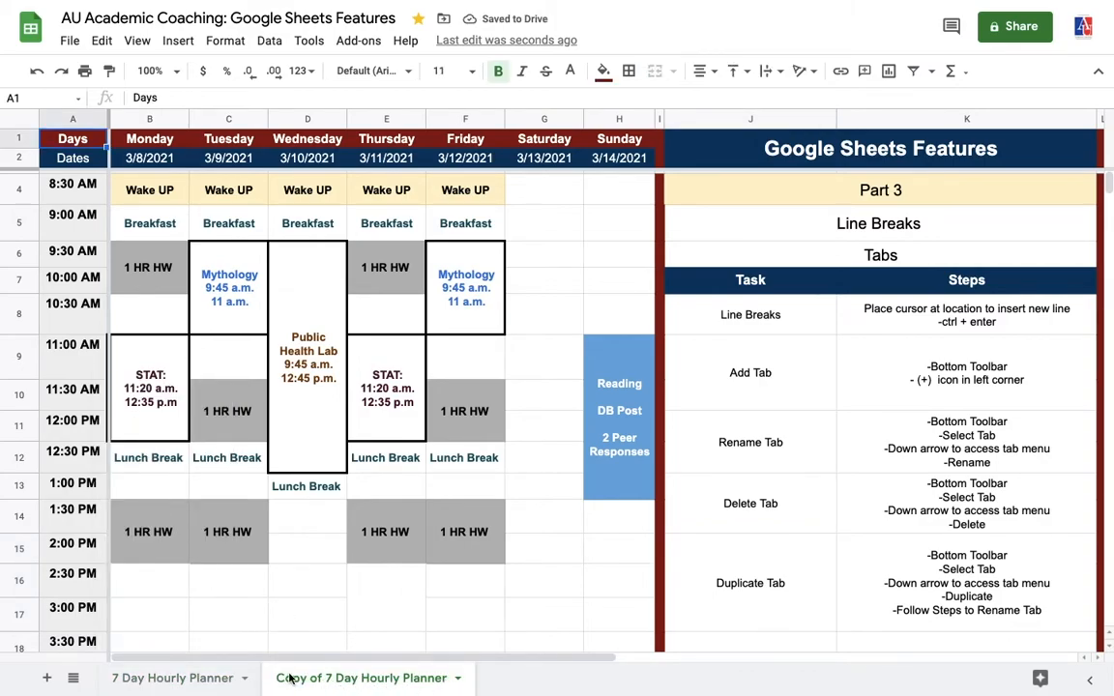
click(458, 678)
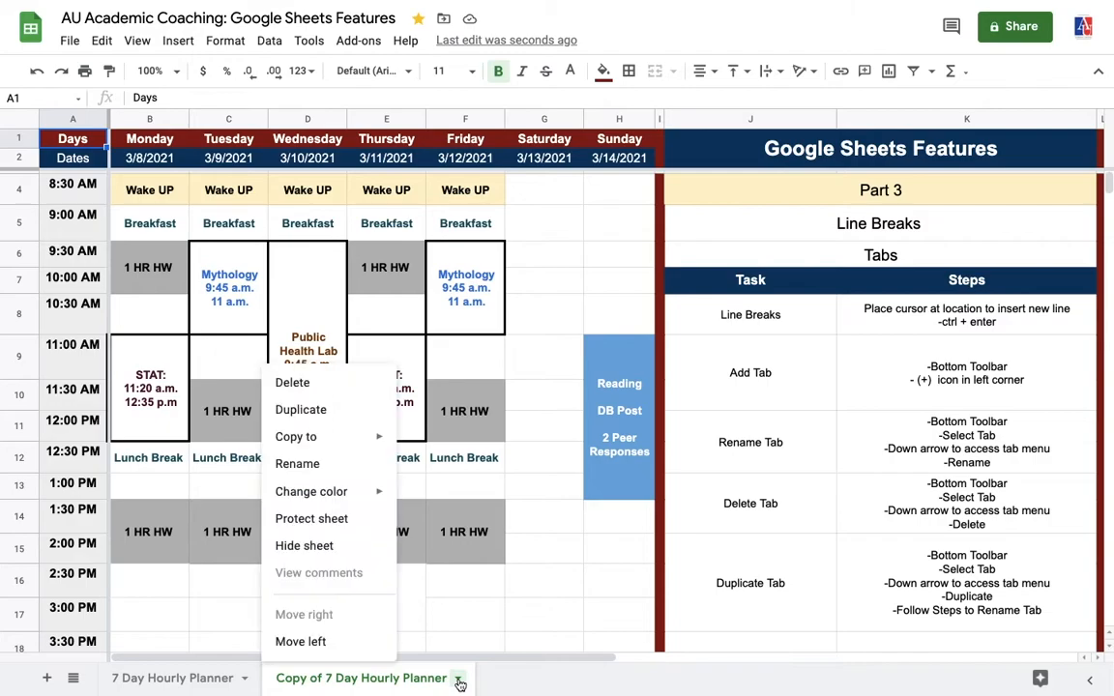
click(304, 473)
key(BackSpace)
text(Week 14: 7 Day Planner)
key(Return)
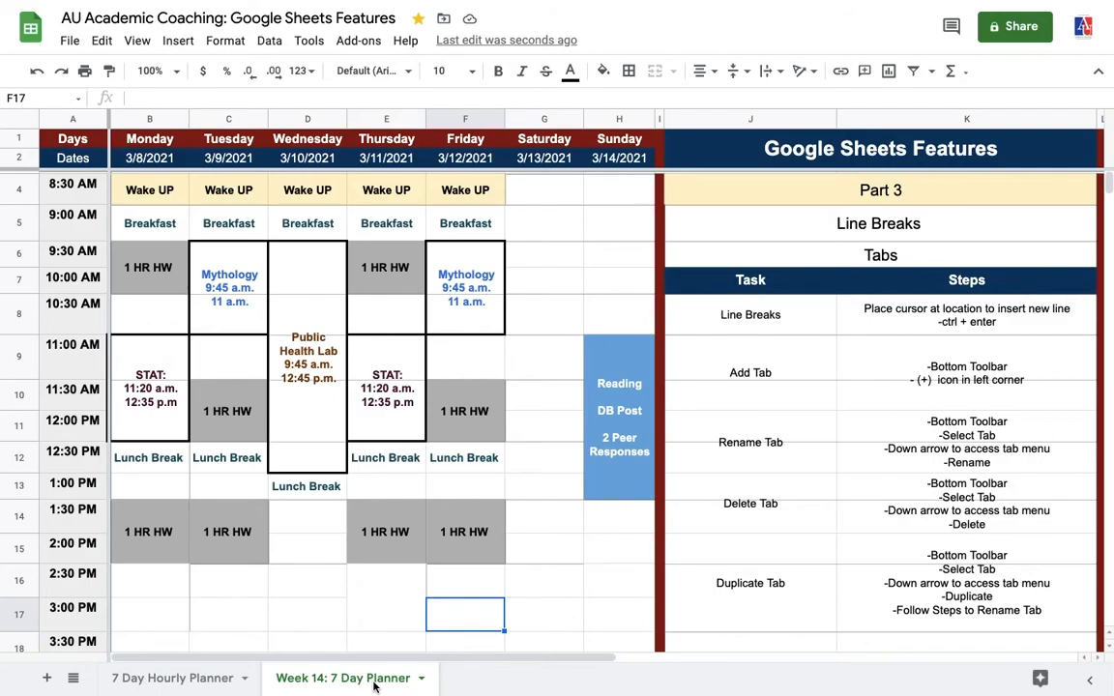
Step: Set Monday's date to 4/5/2021 in the Week 14 planner and fill consecutive dates across through Sunday
double_click(153, 158)
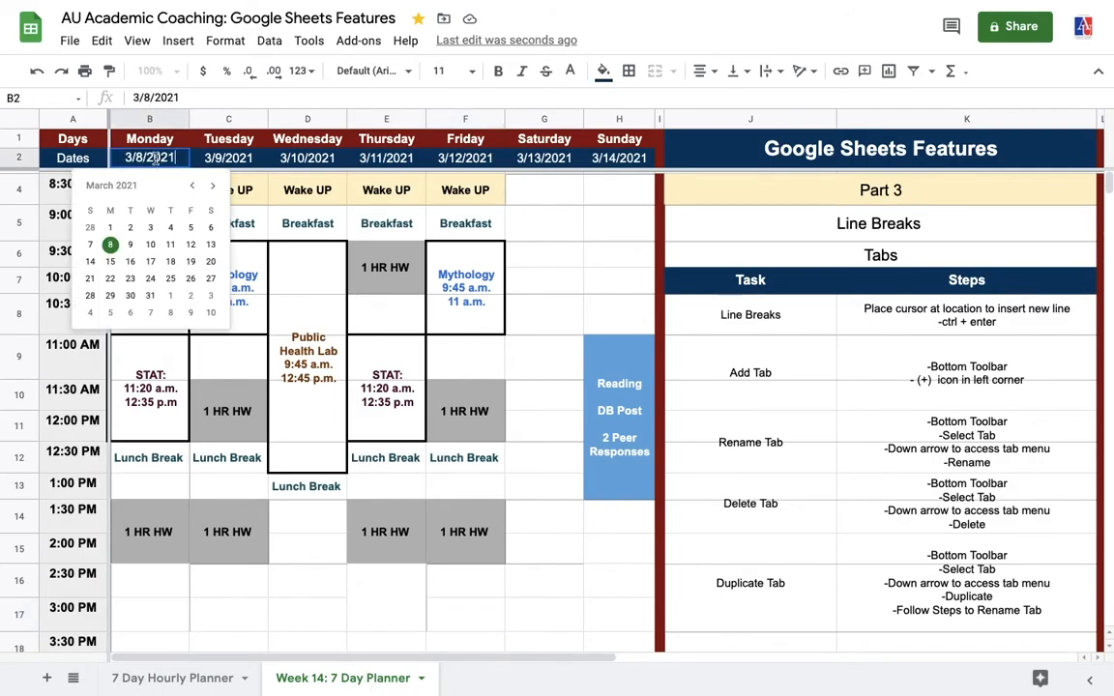
click(110, 312)
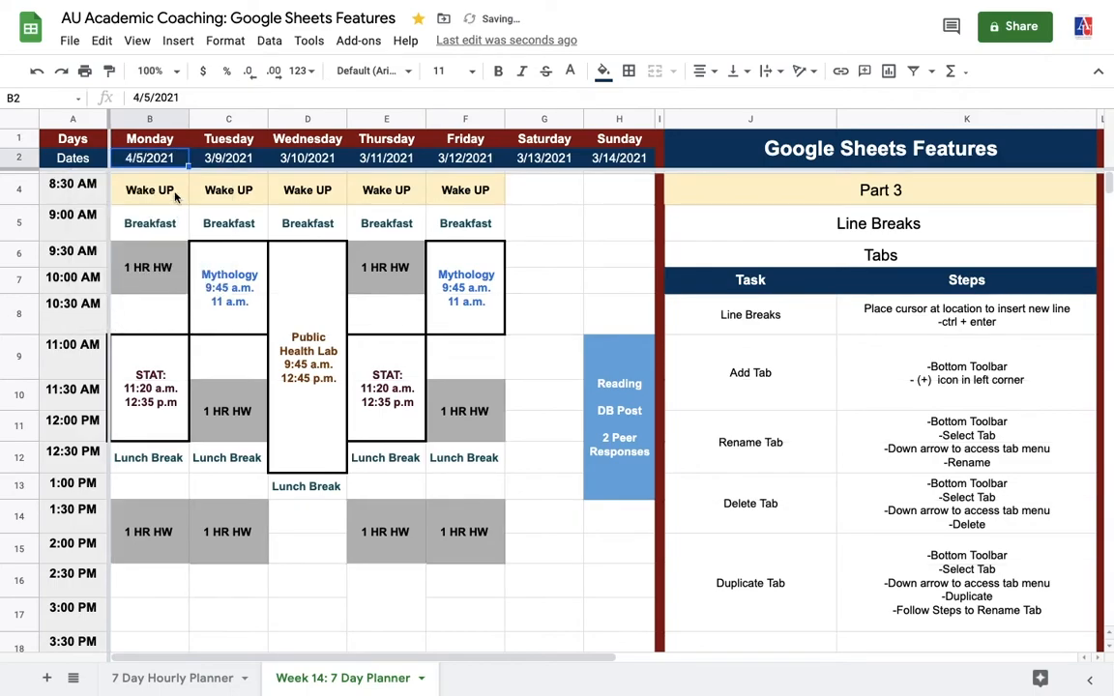
drag(189, 167, 612, 175)
click(615, 200)
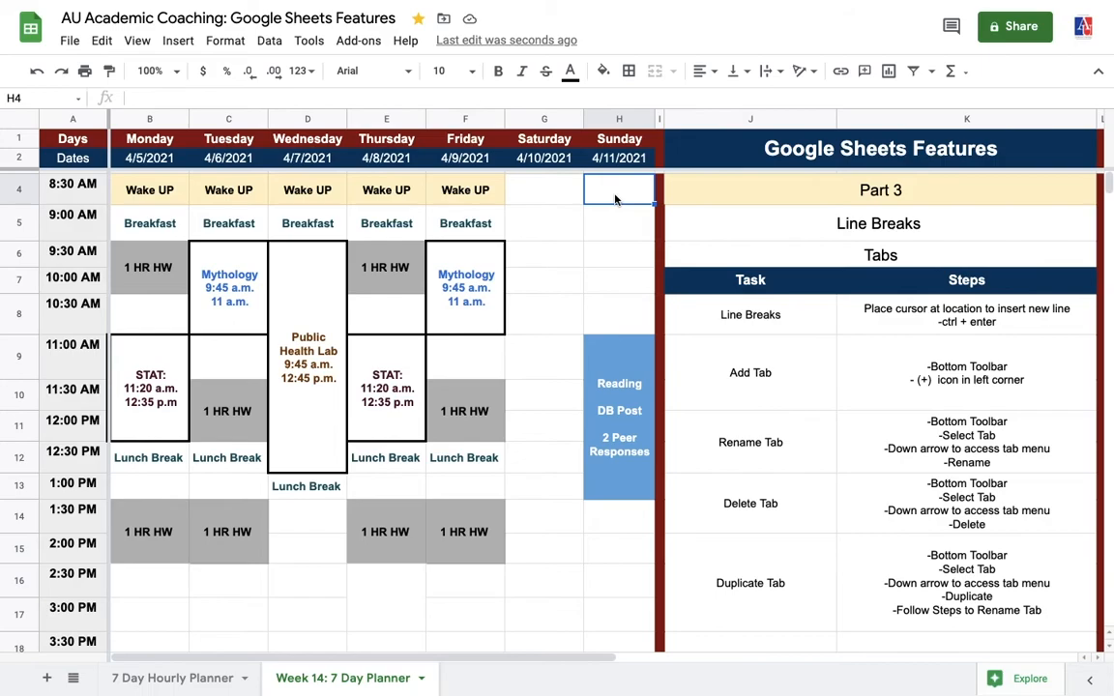